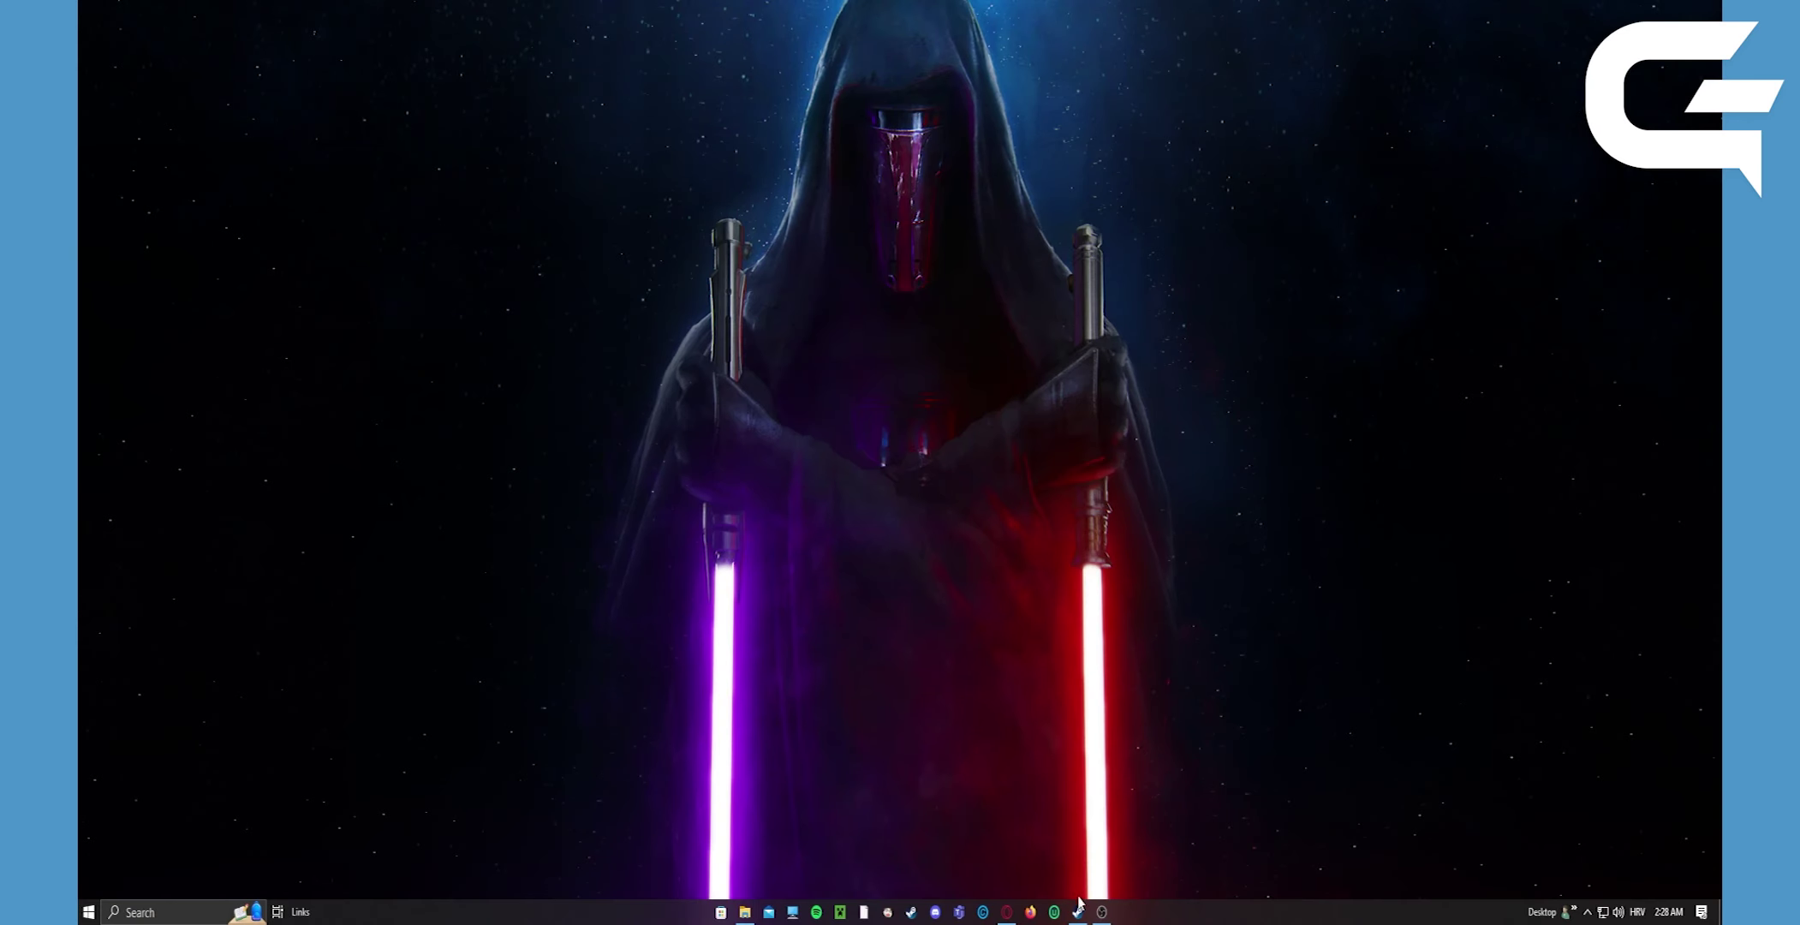
# Launch Steam and bring up the Apex Legends page from the library sidebar.
pyautogui.click(1080, 909)
pyautogui.moveTo(200, 40)
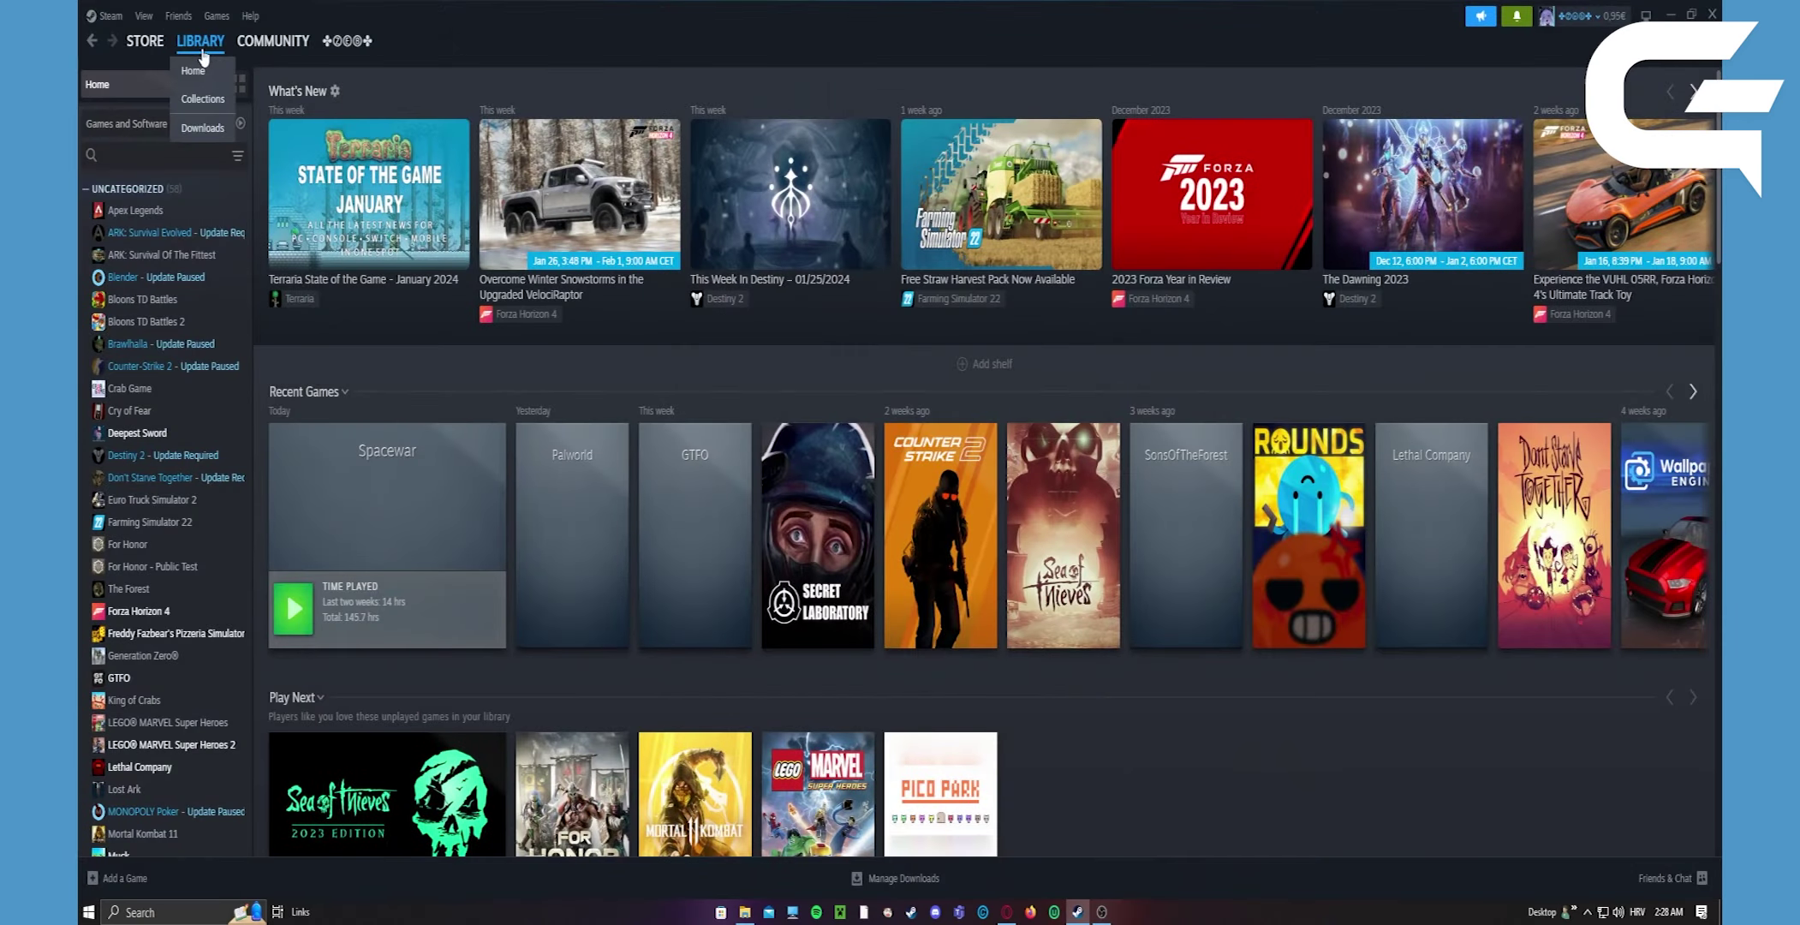
pyautogui.click(183, 214)
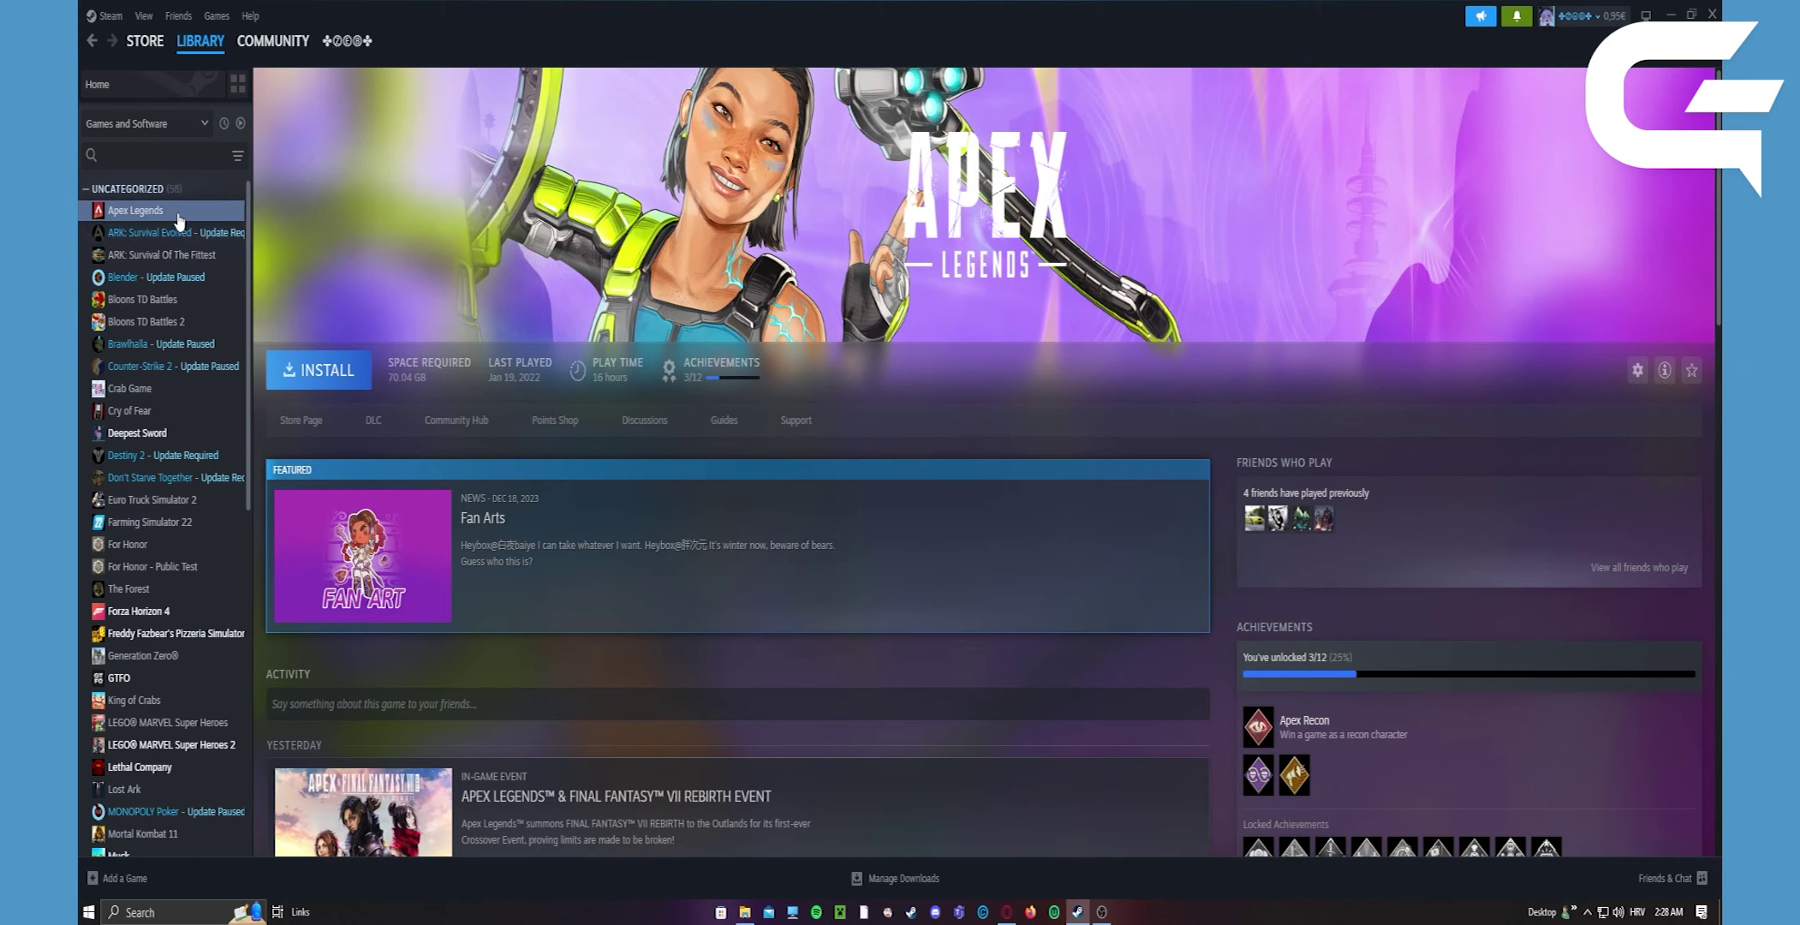
# Mark Apex Legends as a hidden game using its Manage options.
pyautogui.rightClick(179, 219)
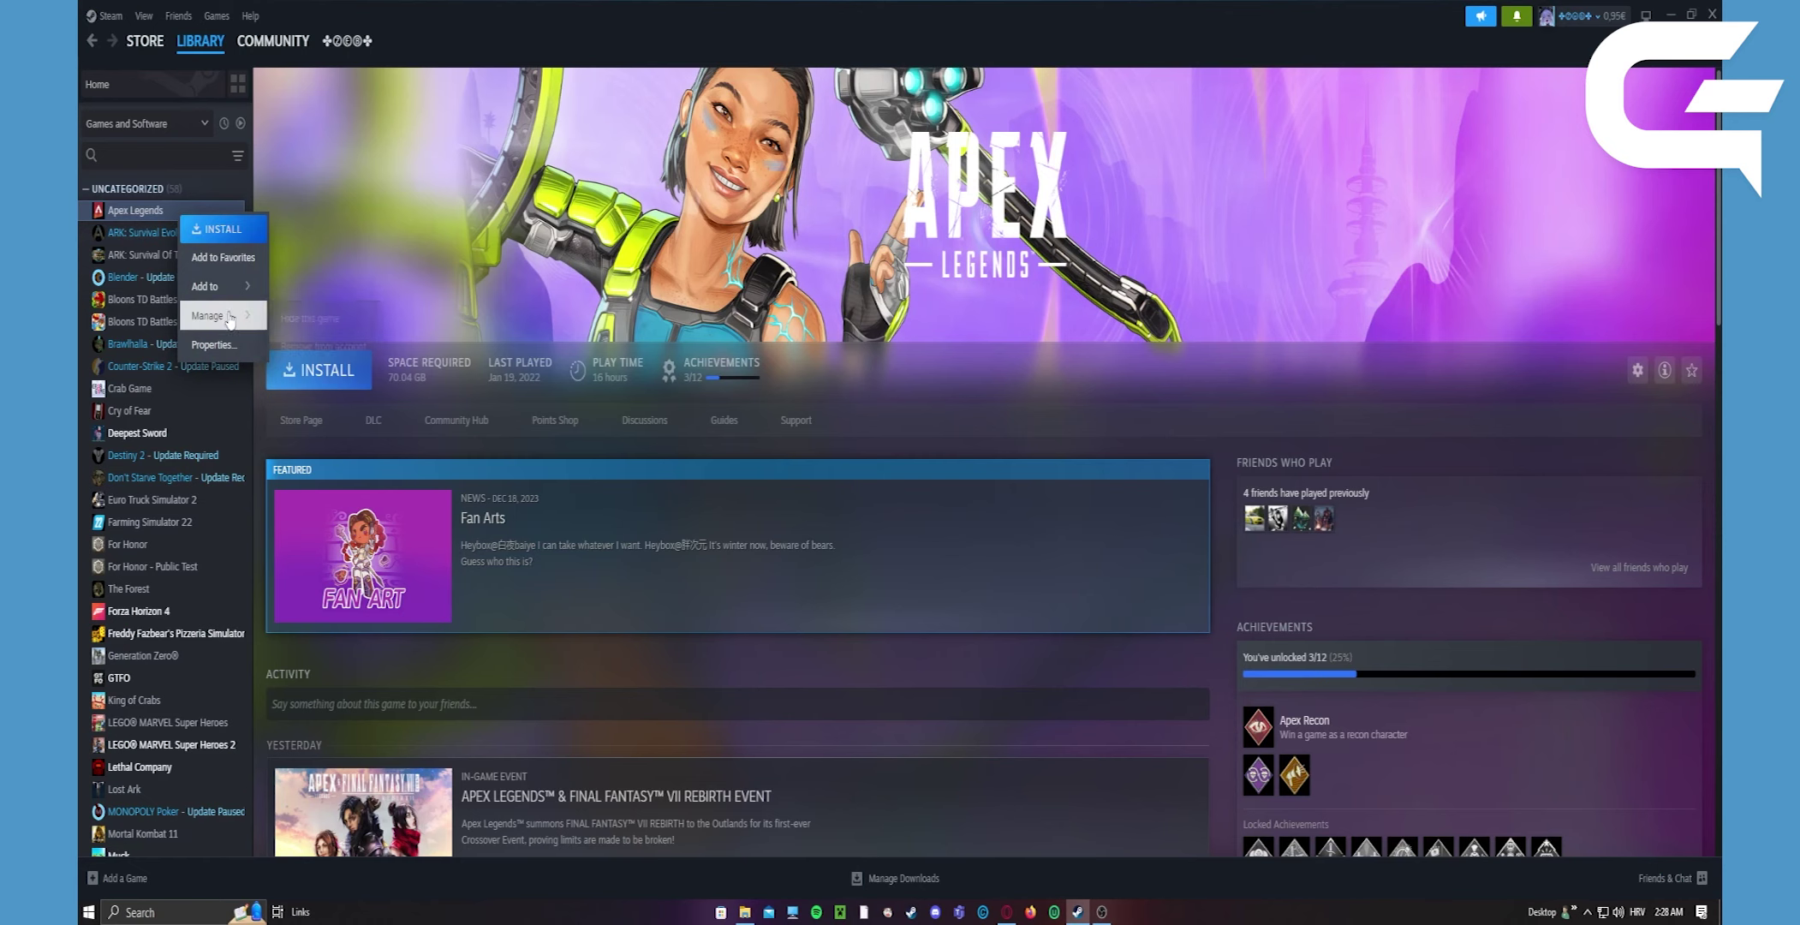
pyautogui.moveTo(211, 314)
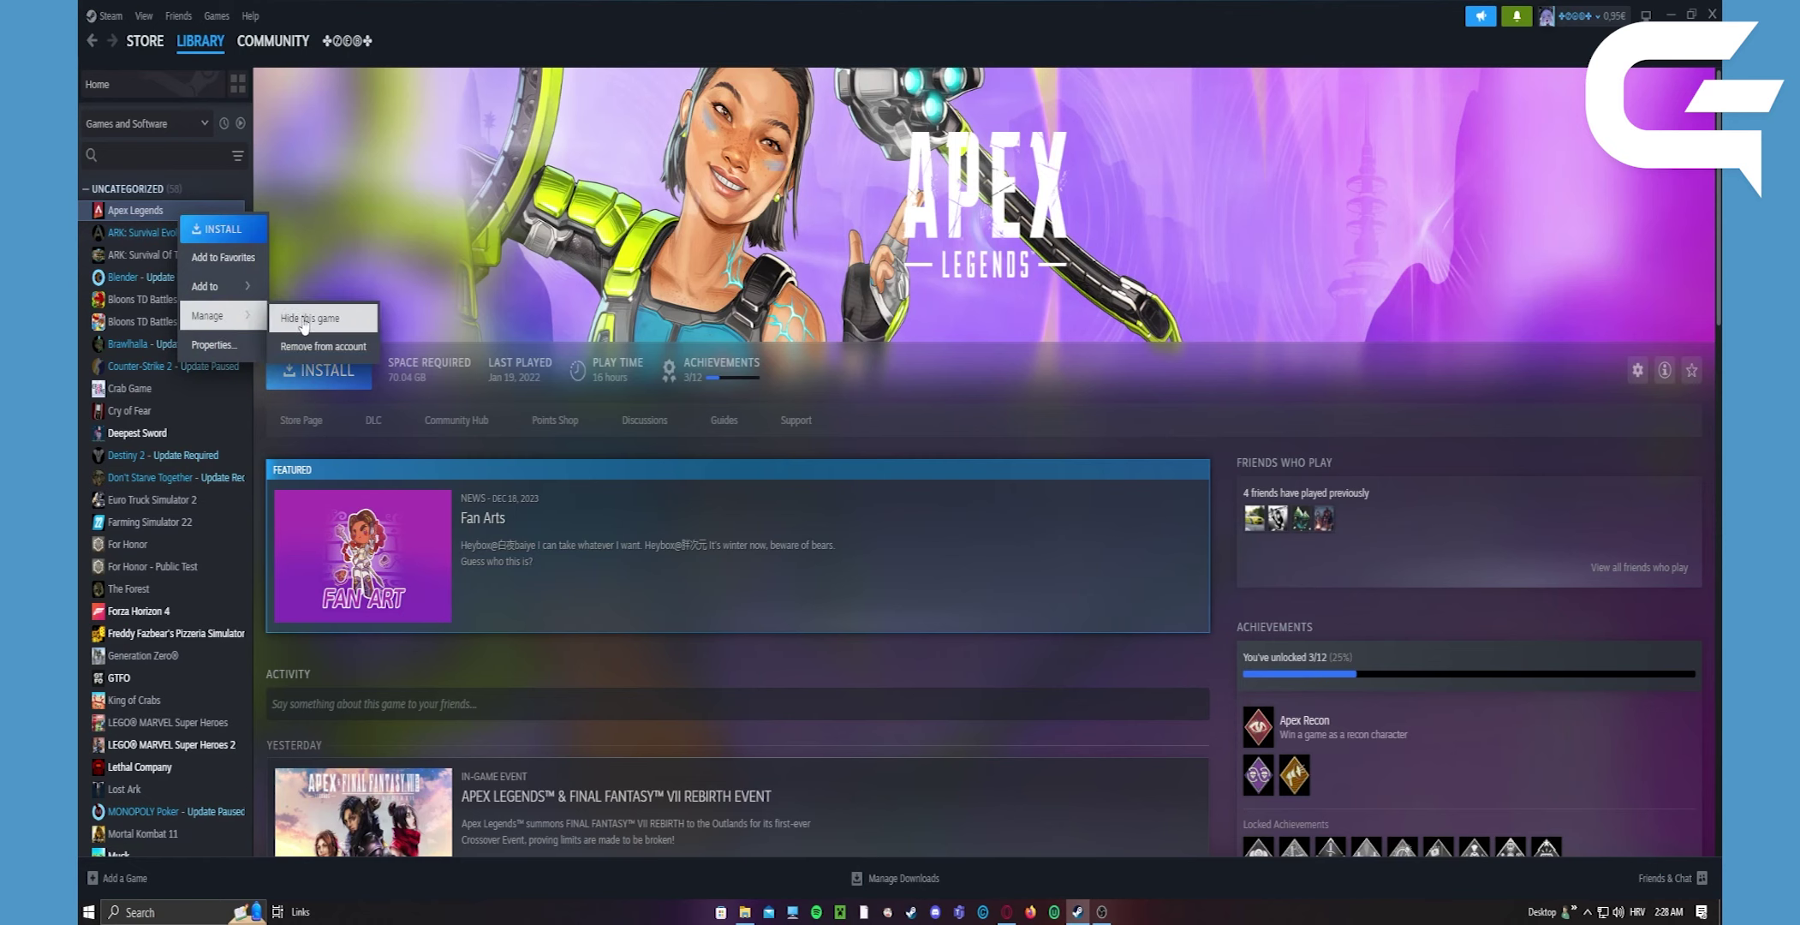
pyautogui.click(305, 320)
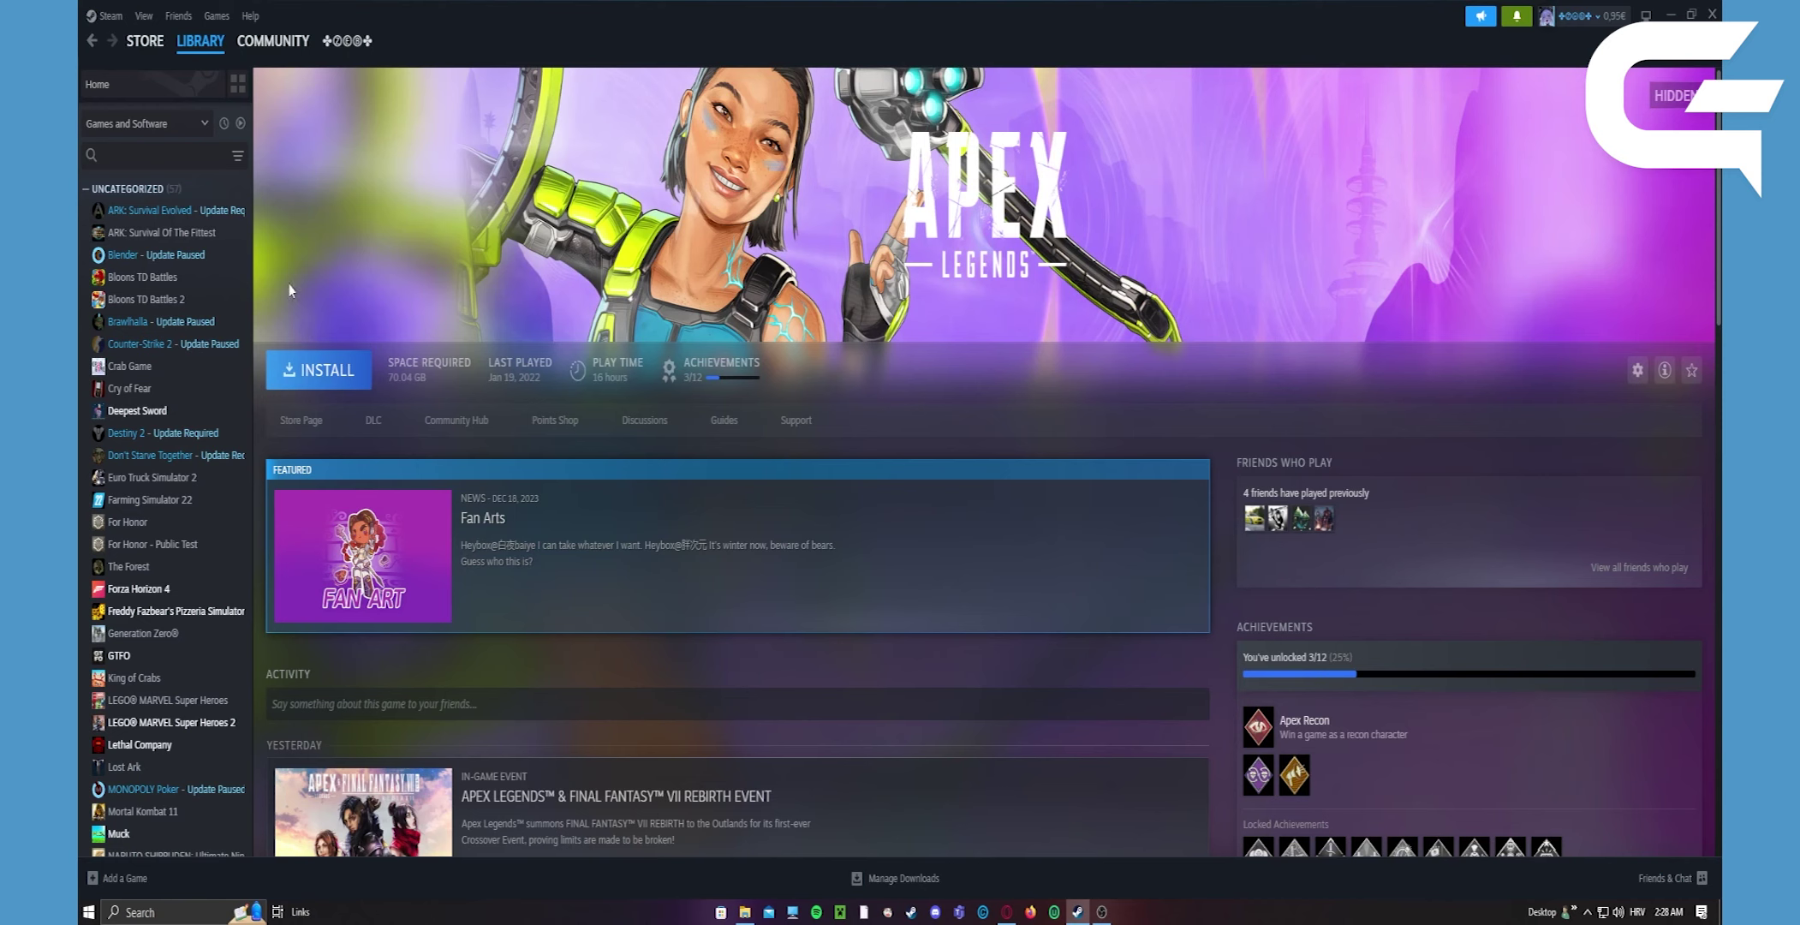
pyautogui.scroll(-3, 176, 203)
pyautogui.scroll(-3, 177, 203)
pyautogui.scroll(-2, 197, 563)
pyautogui.scroll(5, 206, 724)
pyautogui.scroll(3, 207, 725)
# Show Hidden Games, remove Apex Legends from hidden, then show all collections and return Home.
pyautogui.click(143, 18)
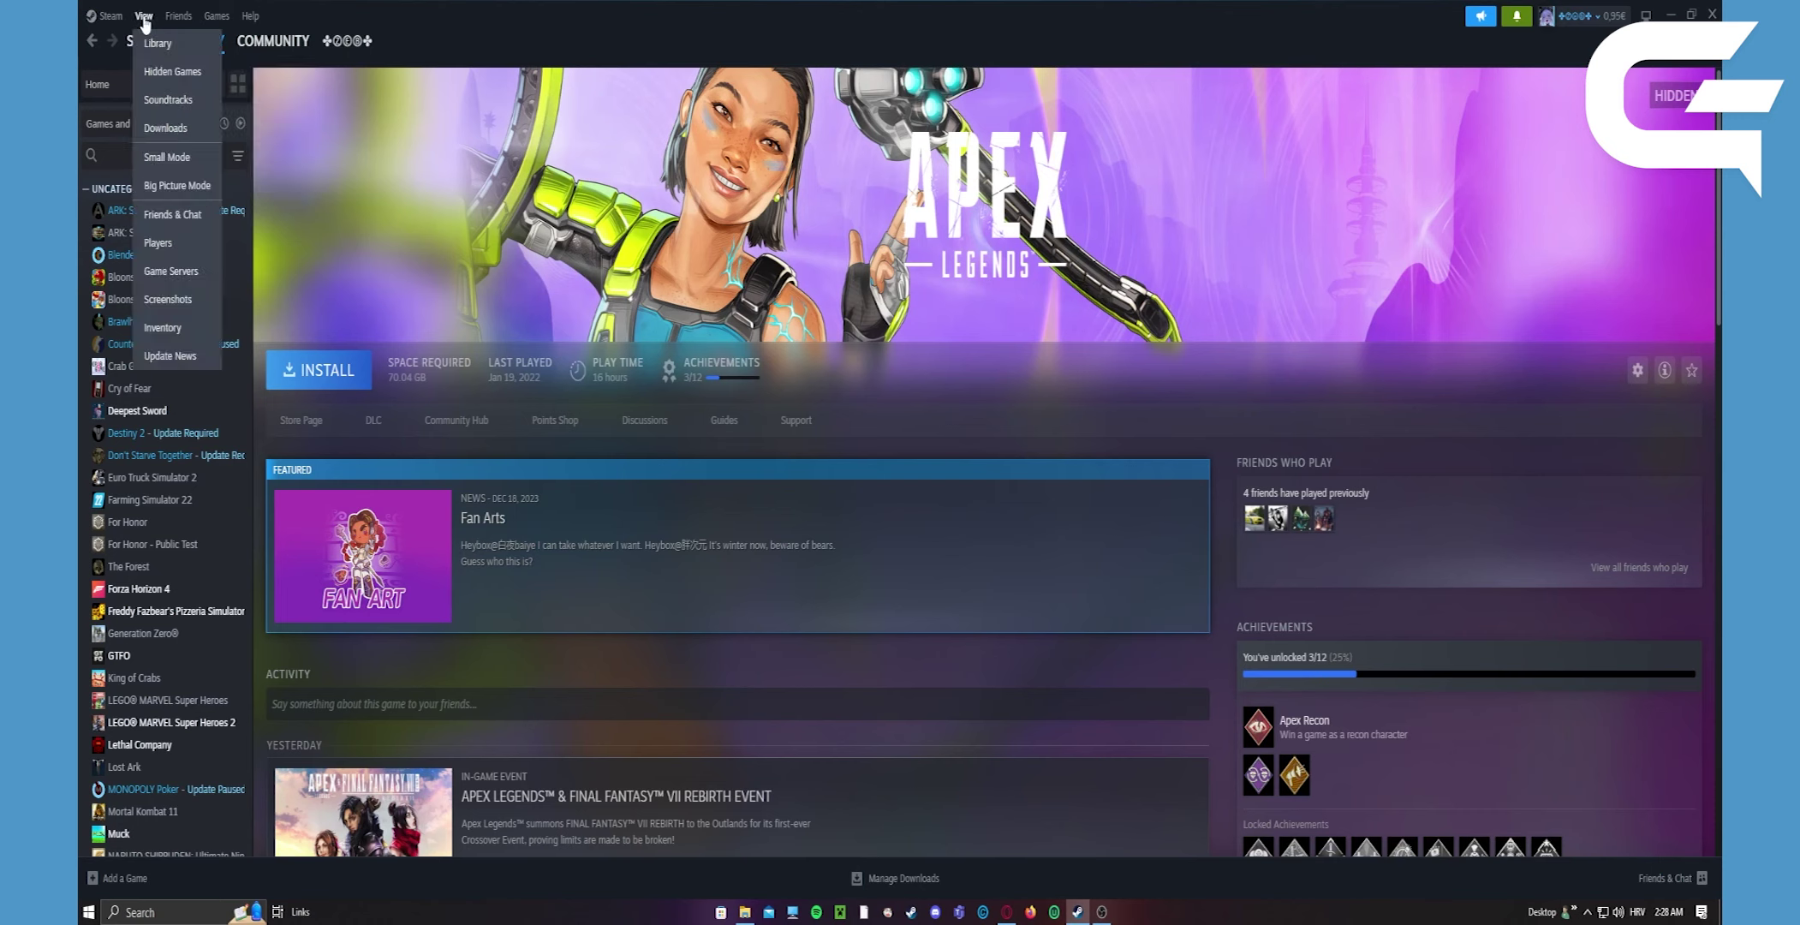
pyautogui.click(160, 78)
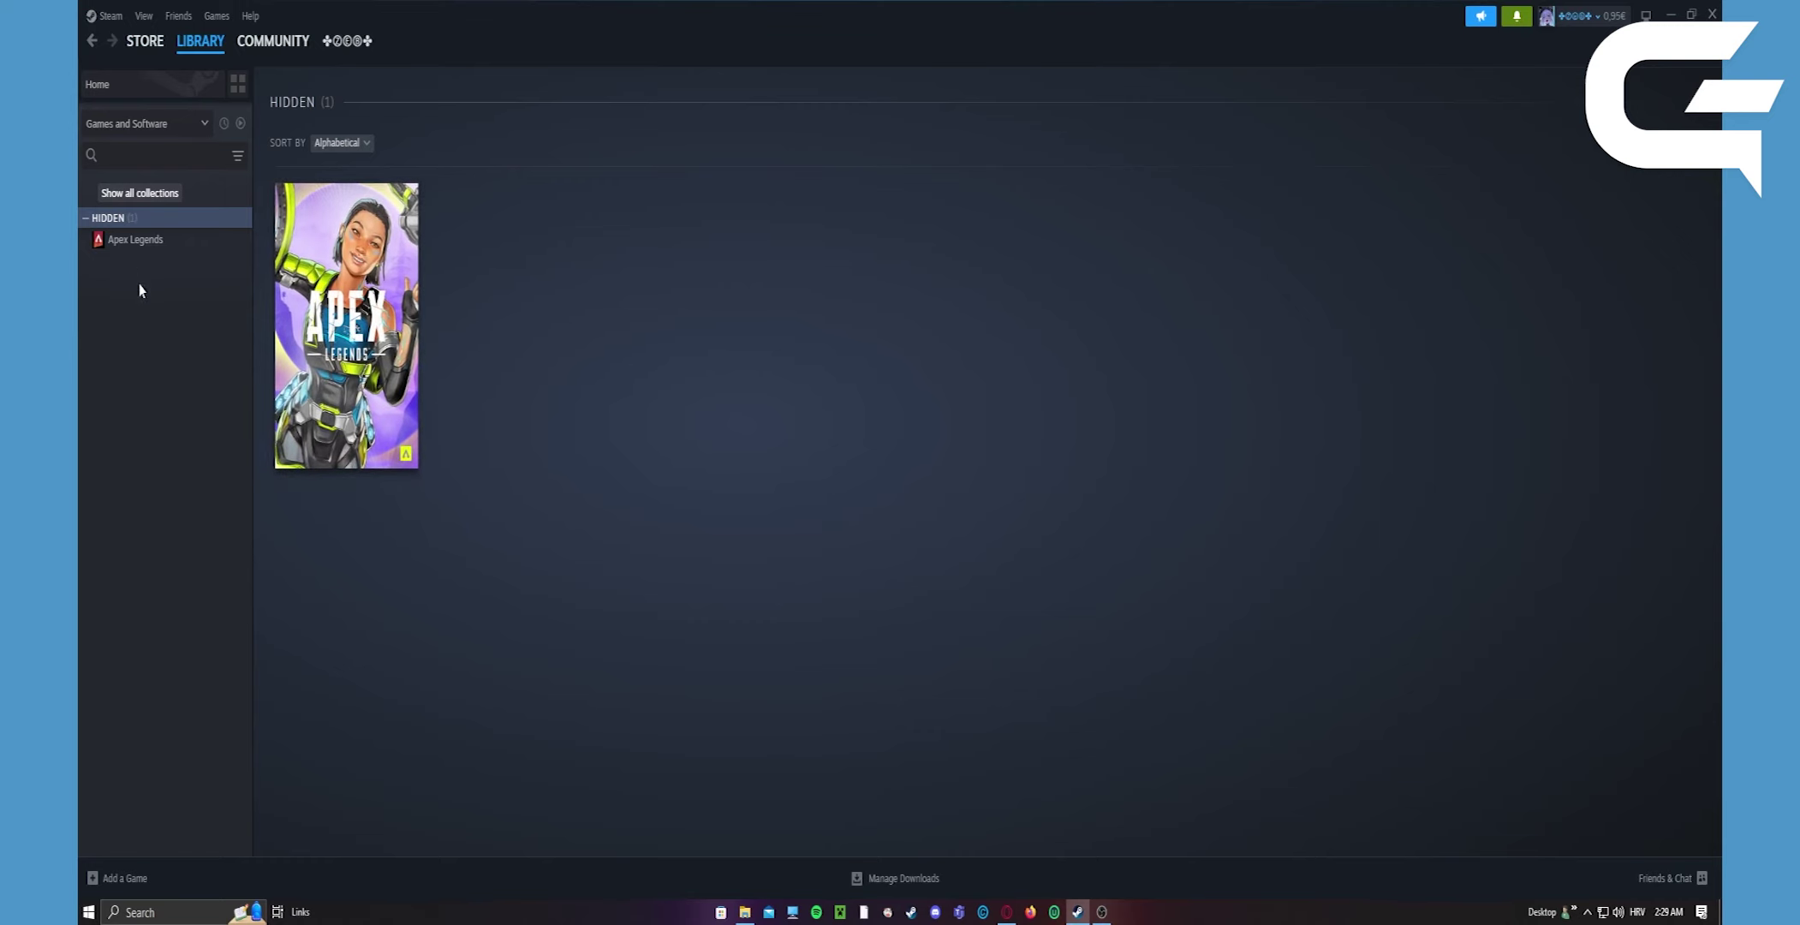
pyautogui.rightClick(137, 247)
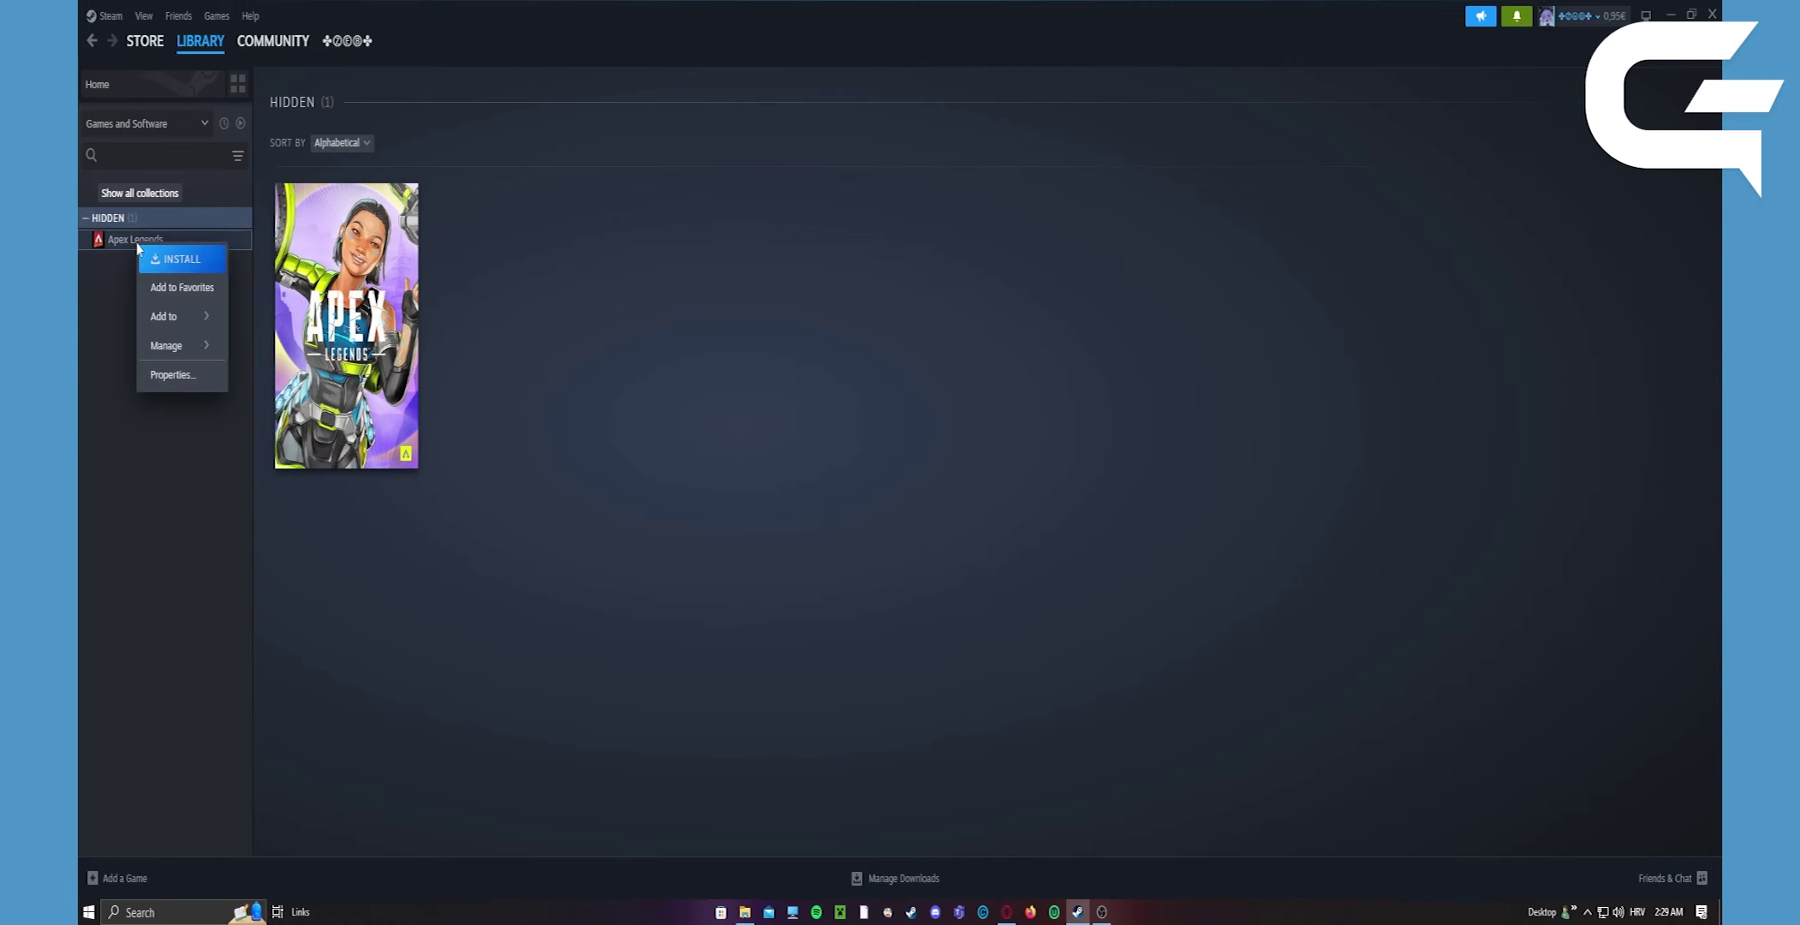
pyautogui.moveTo(171, 346)
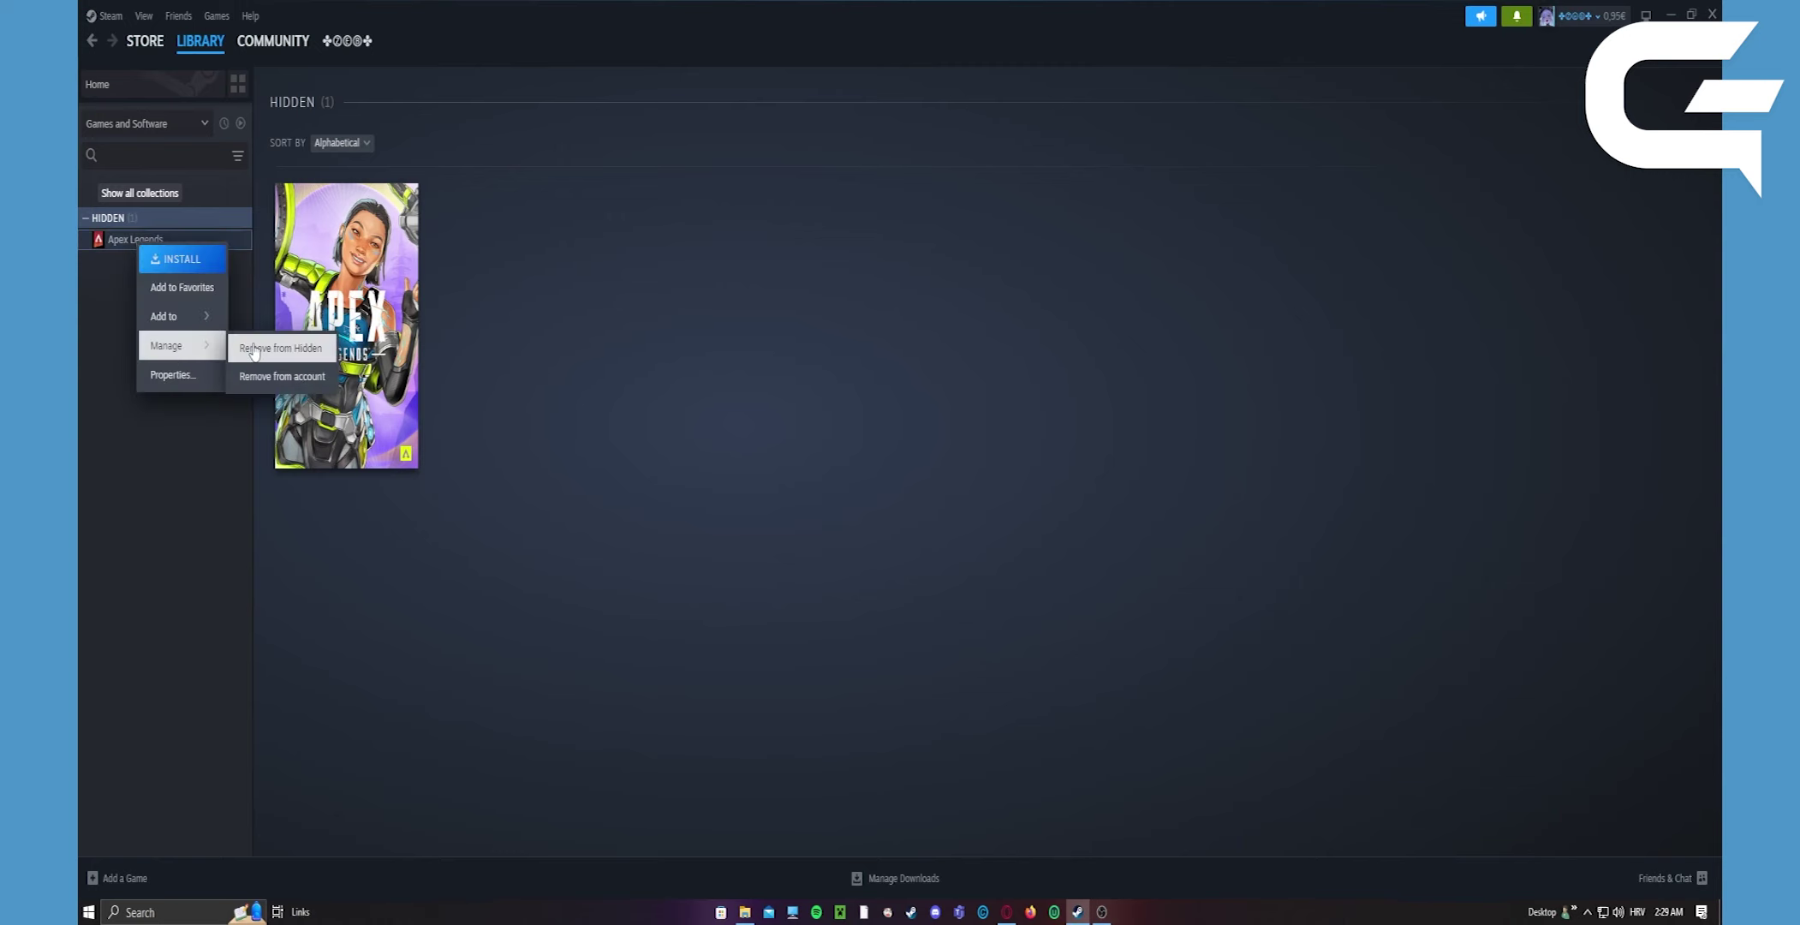
pyautogui.click(258, 358)
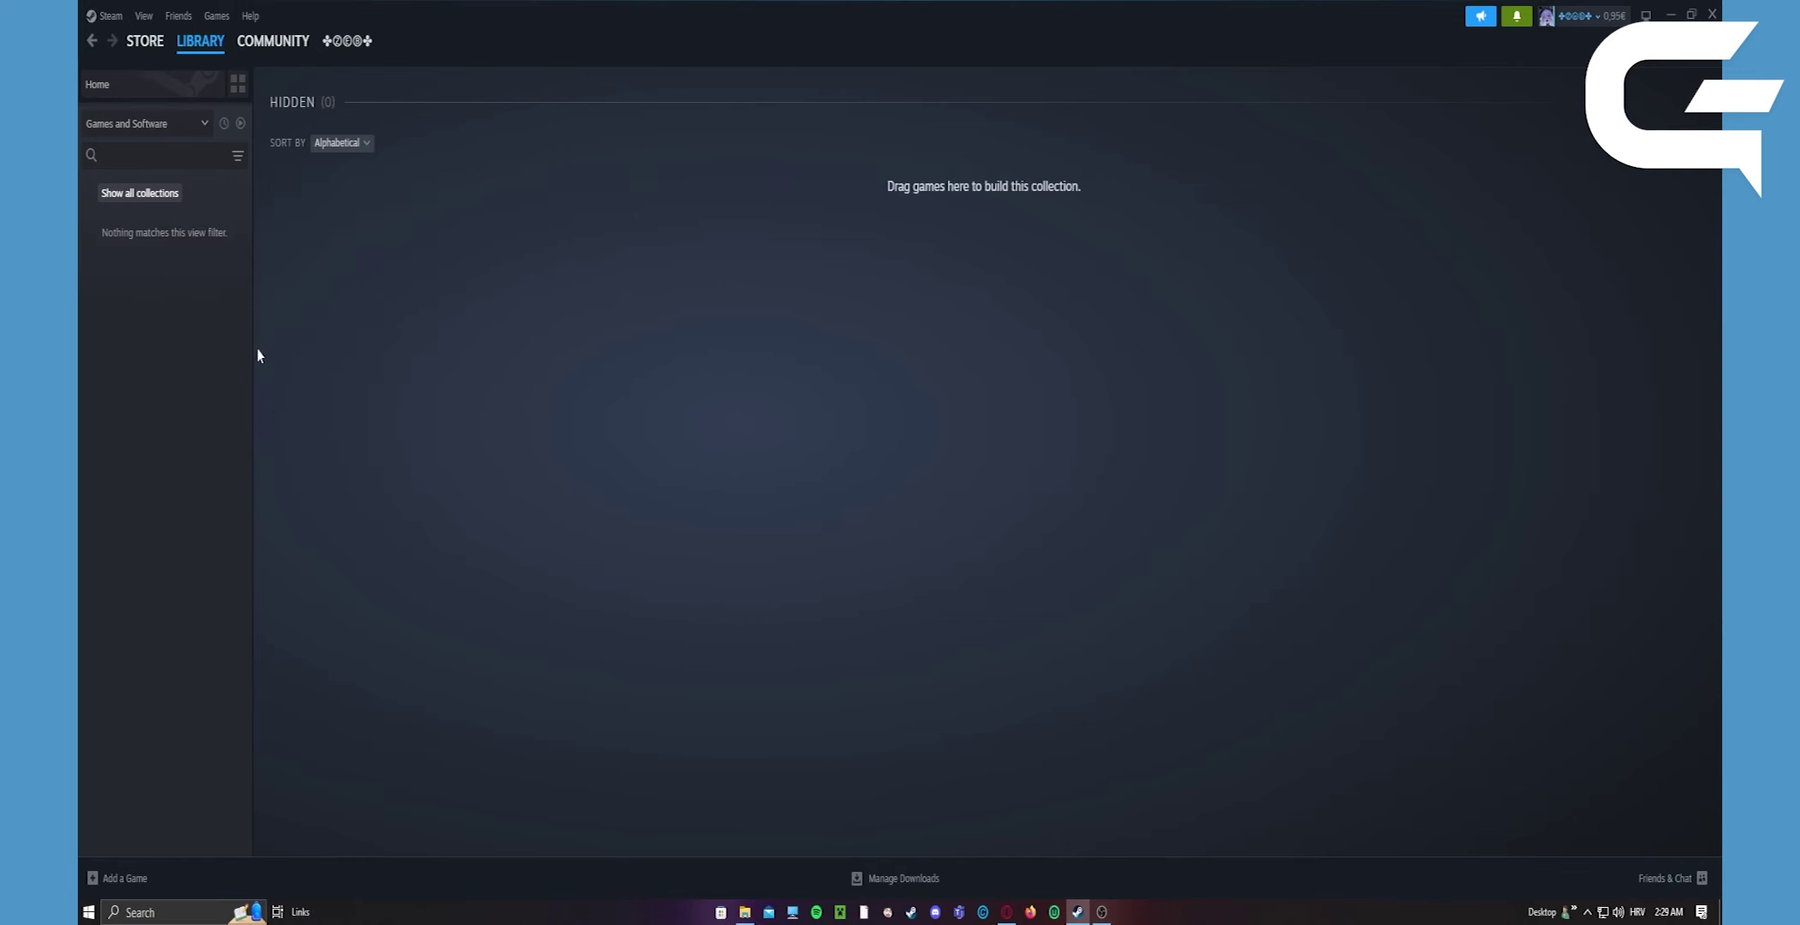
pyautogui.click(141, 202)
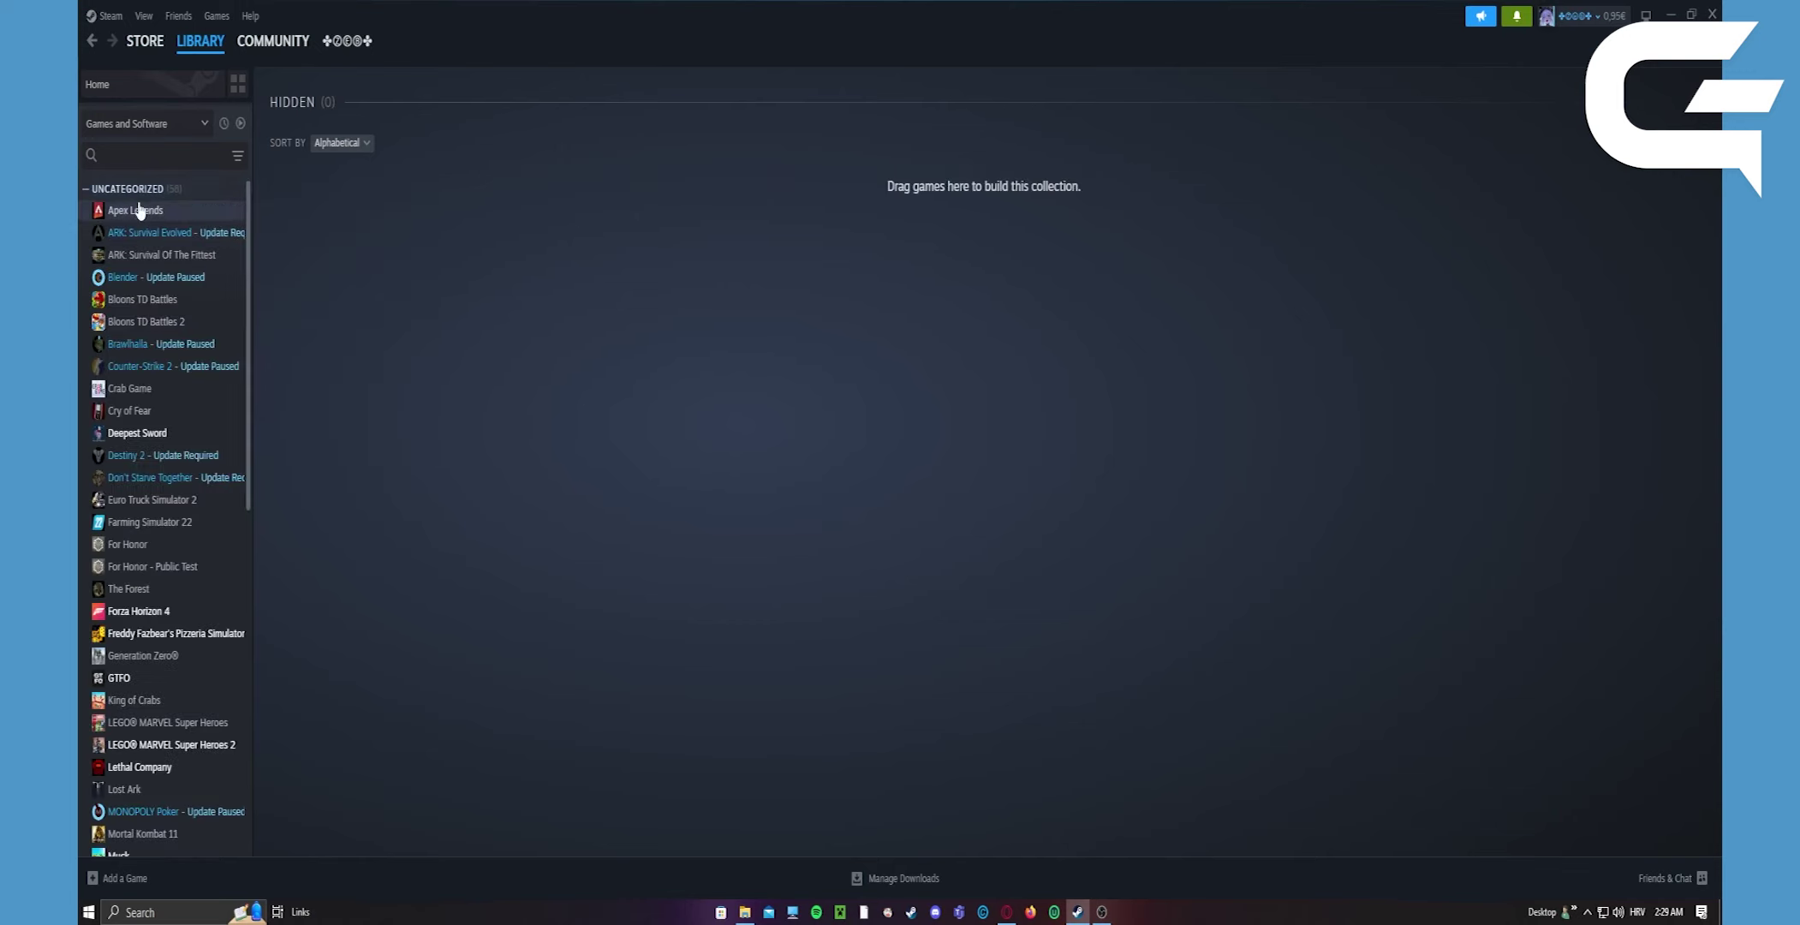
pyautogui.click(199, 41)
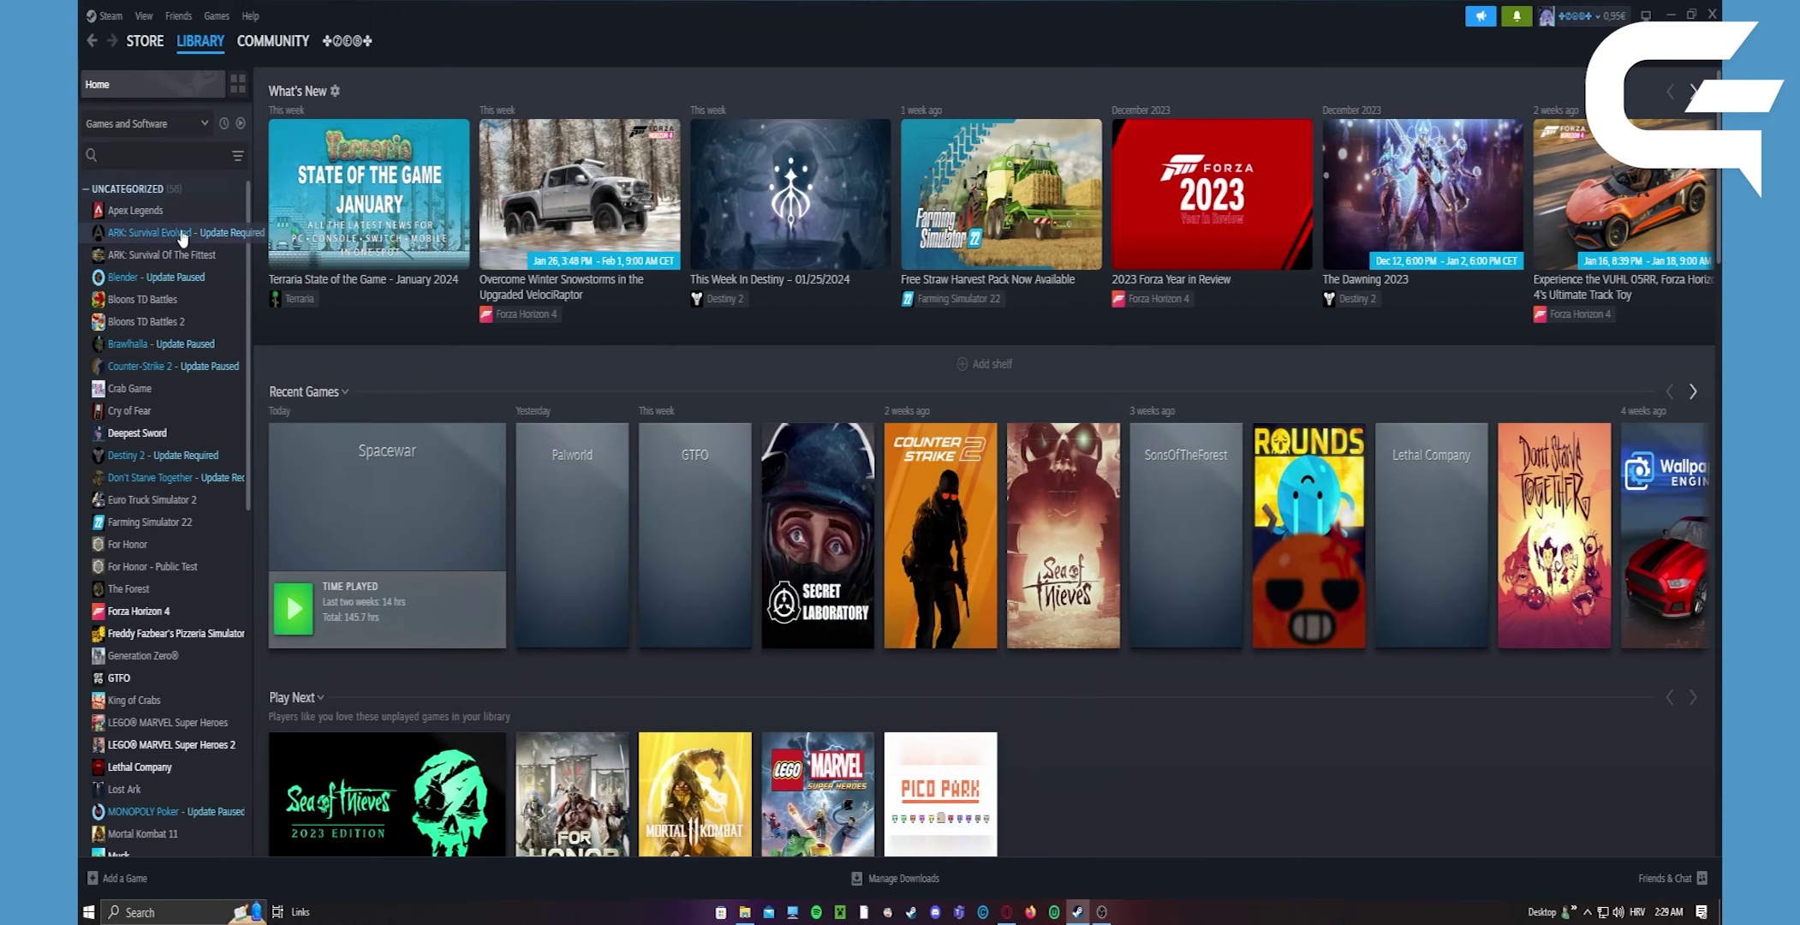